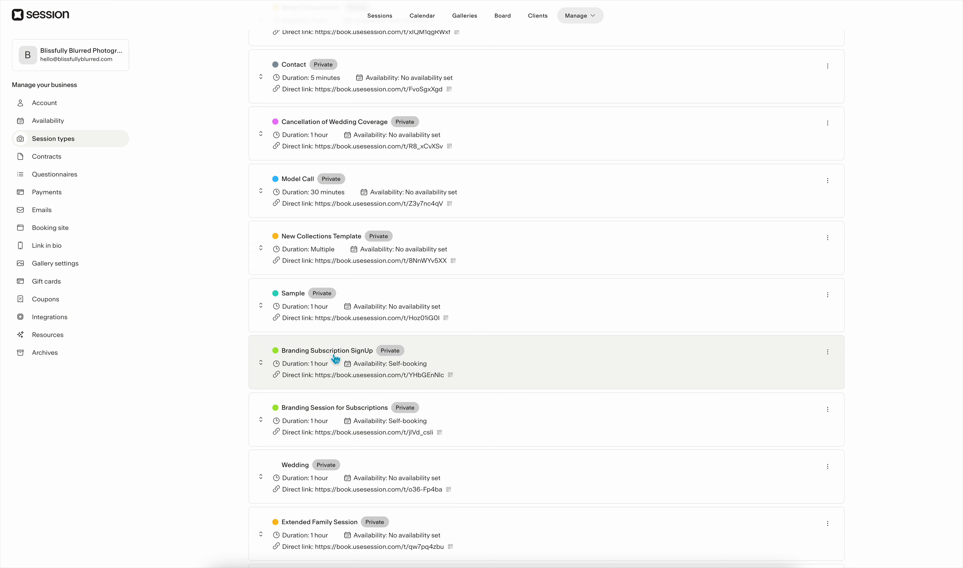
- Open the Branding Subscription SignUp session type and its packages and fees settings for editing
click(413, 355)
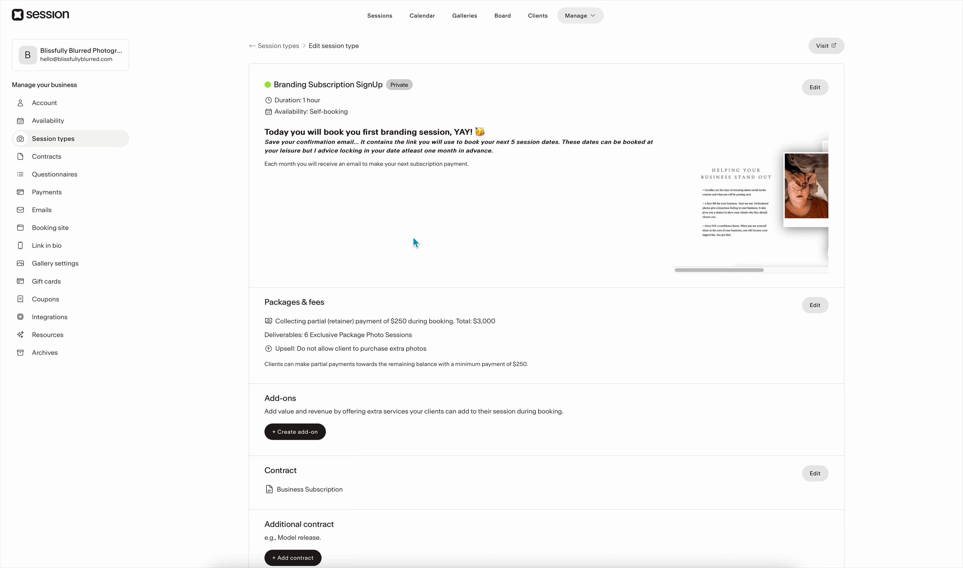
scroll(414, 239, down, 1)
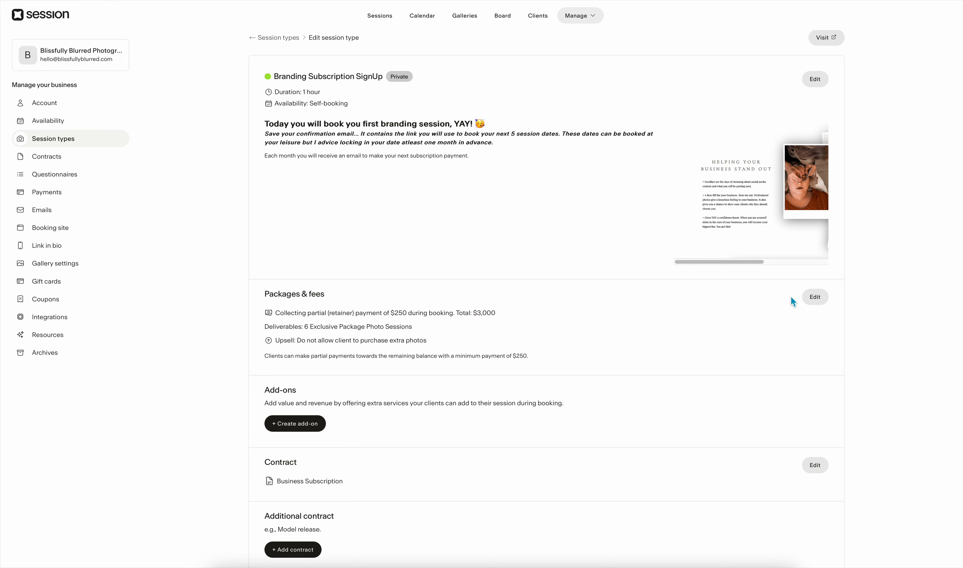
click(821, 302)
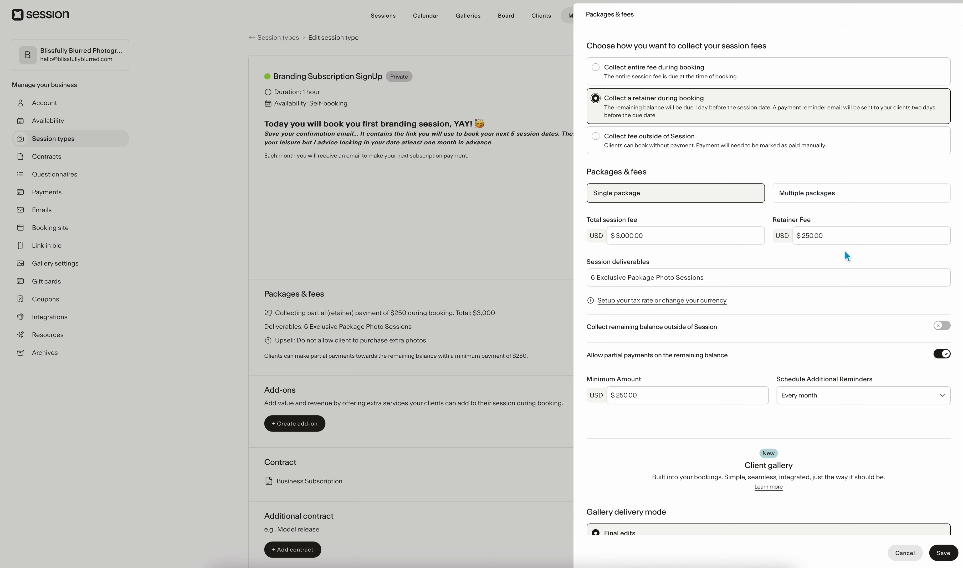
- Review the retainer collection option, total session fee and retainer fee of the subscription package
scroll(727, 382, down, 1)
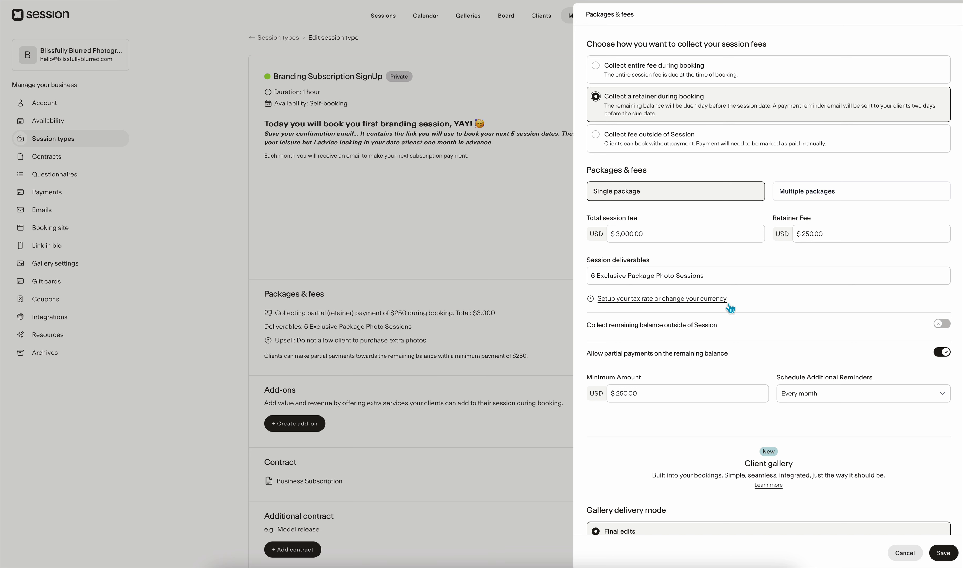
scroll(695, 239, up, 1)
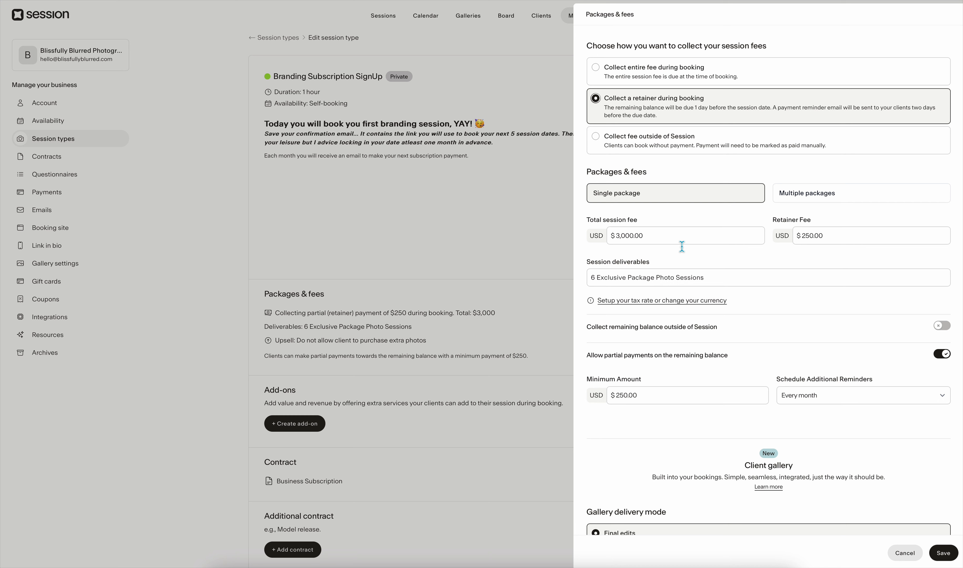
click(667, 236)
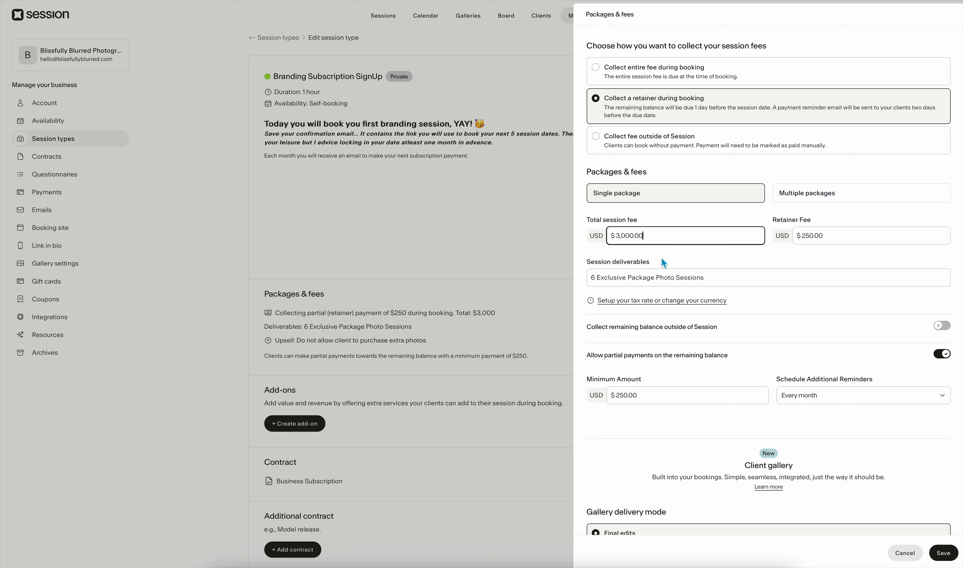
click(657, 248)
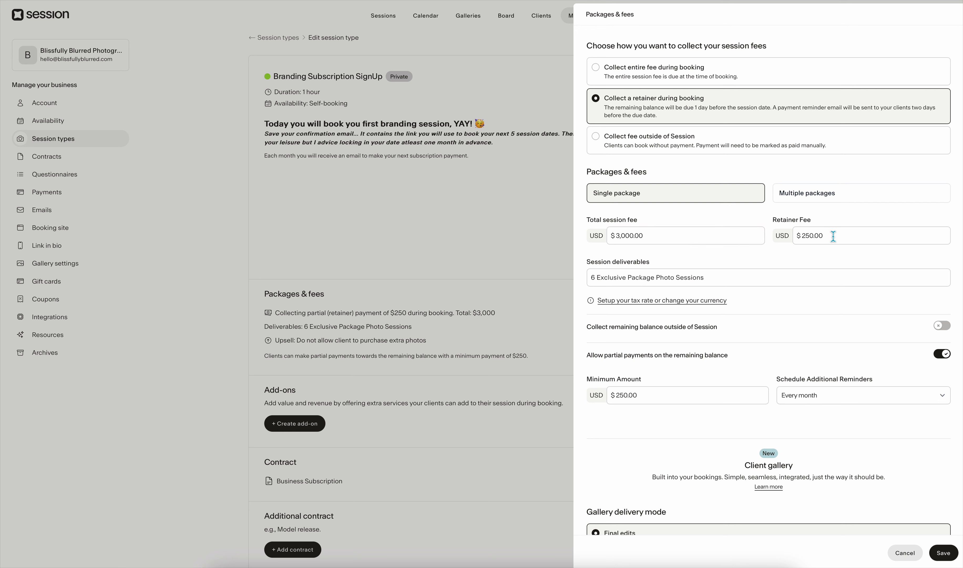
drag(834, 236, 789, 239)
click(800, 252)
- Review the partial payment minimum amount and the additional reminder schedule, and save the packages and fees settings
scroll(768, 372, down, 1)
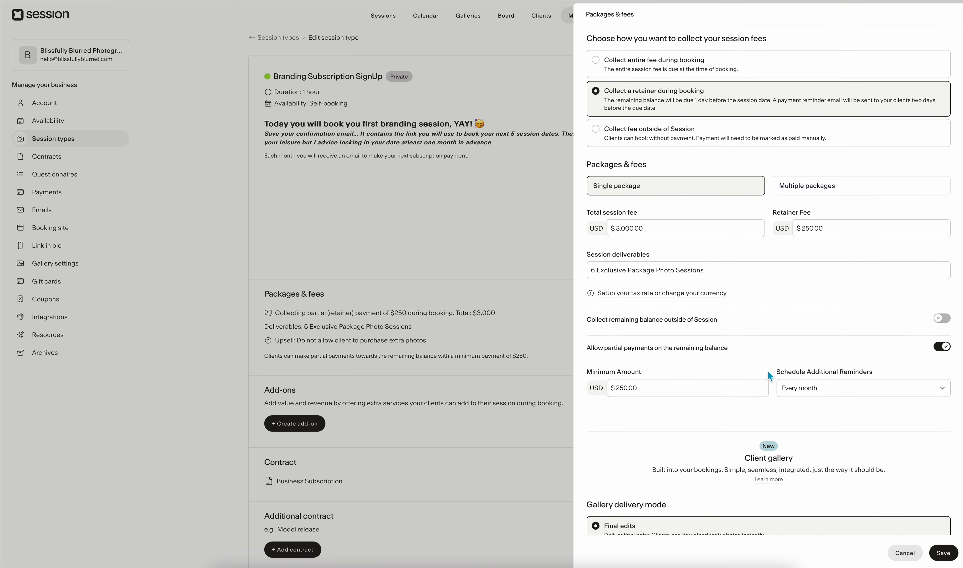
scroll(768, 371, down, 2)
scroll(766, 368, down, 1)
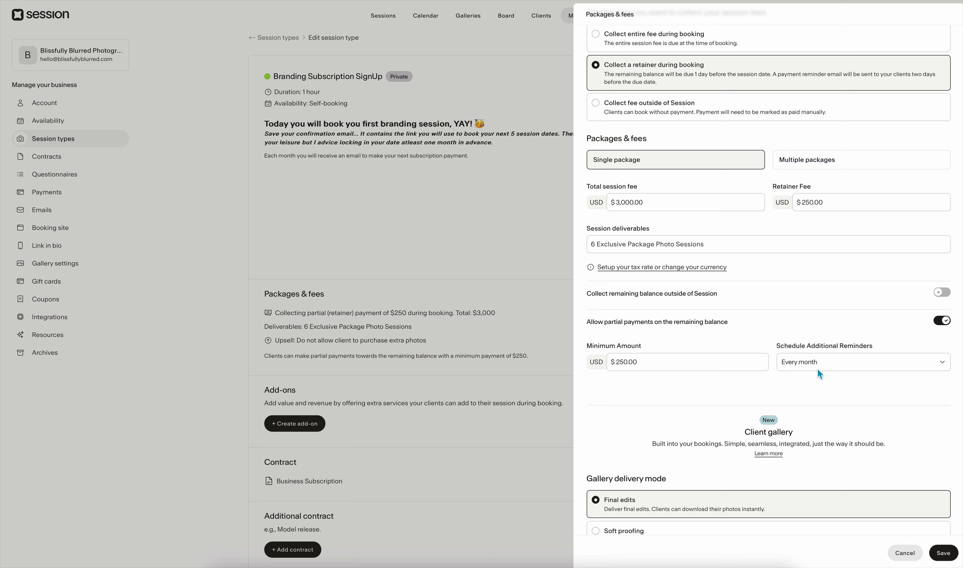
drag(651, 360, 593, 365)
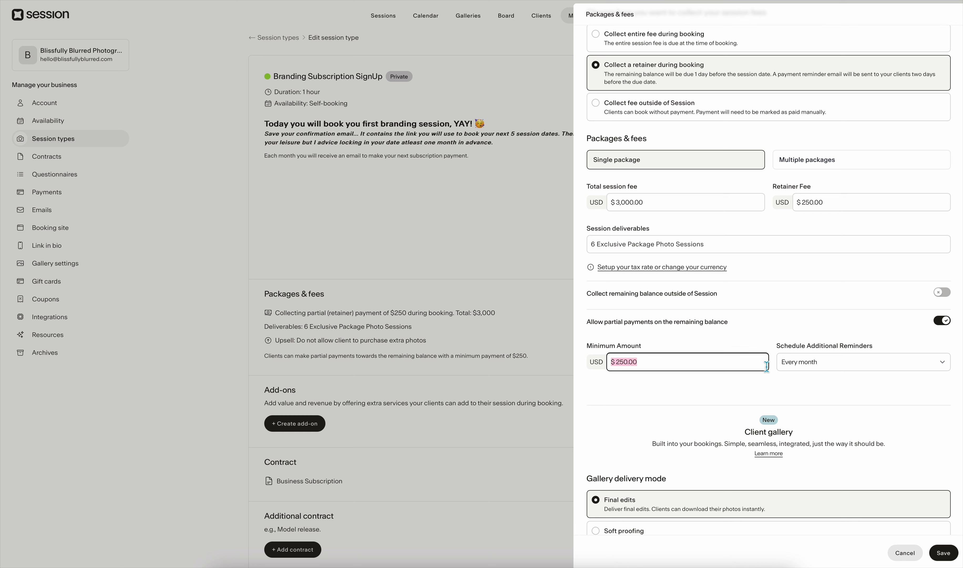
click(845, 393)
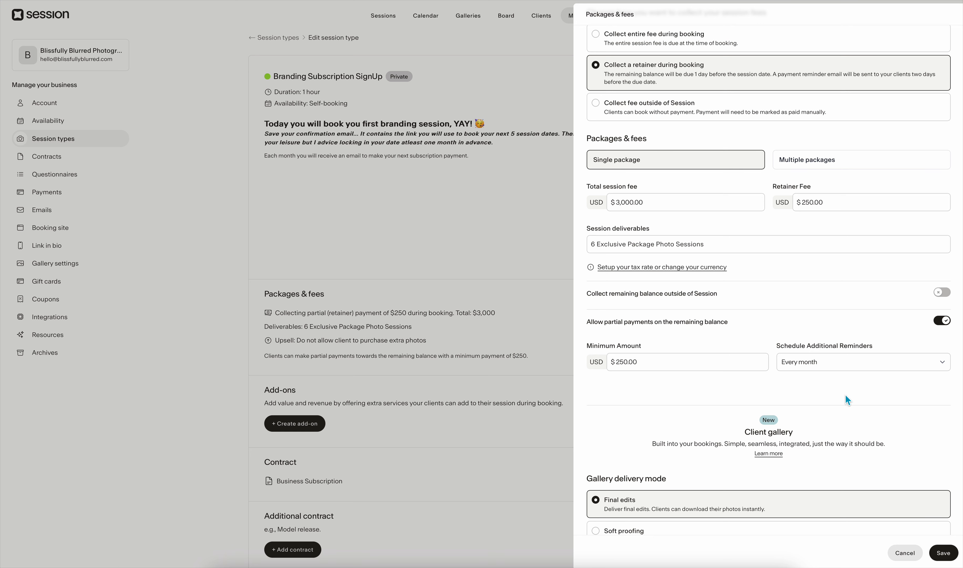
scroll(844, 394, up, 1)
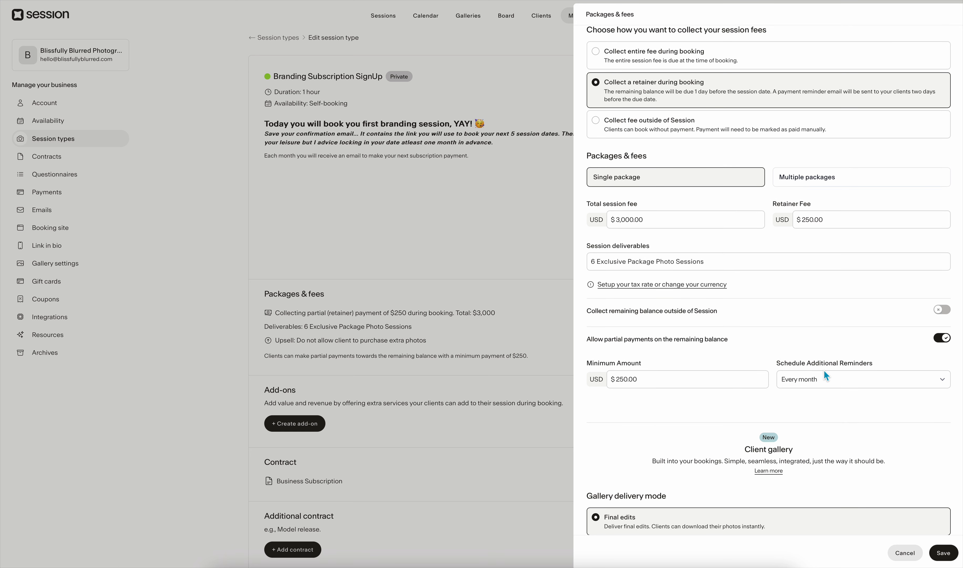
scroll(821, 390, up, 1)
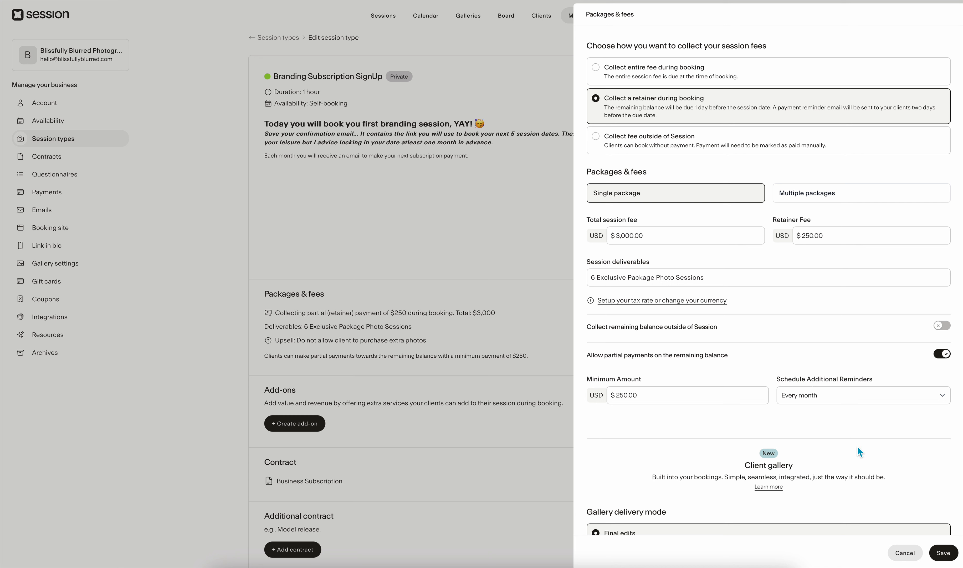
click(945, 555)
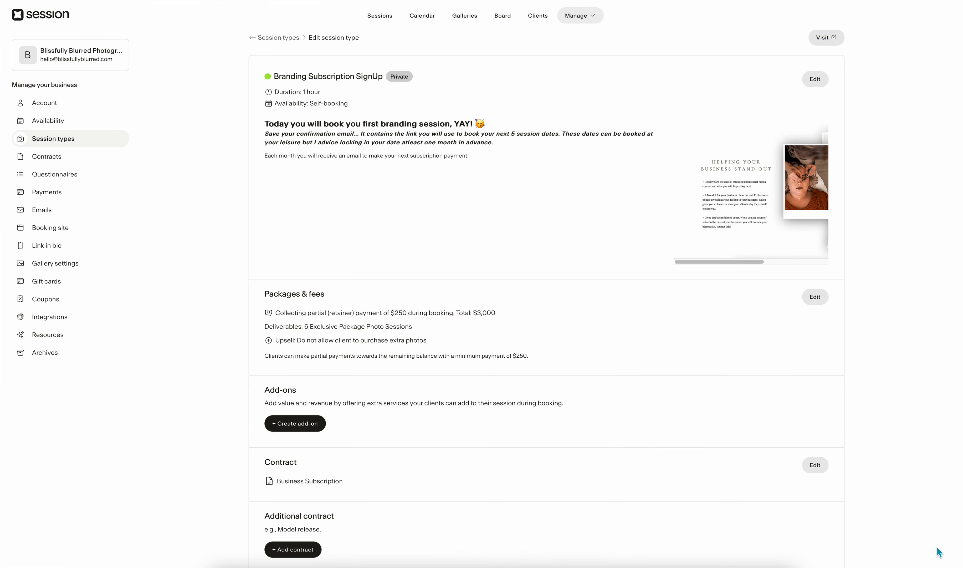
- Examine the sign-up session type's contract, booking questionnaire, email communication and additional properties
scroll(637, 355, down, 4)
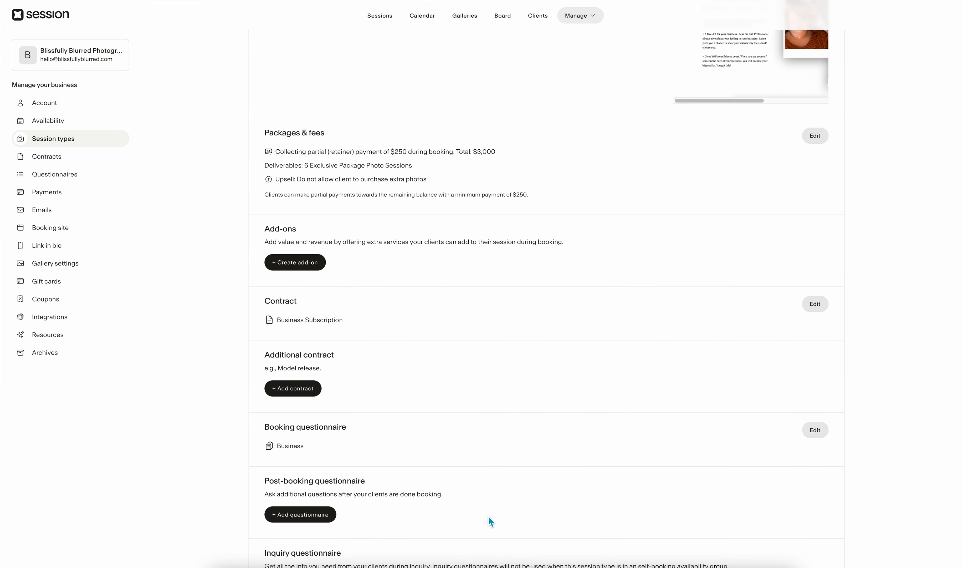
scroll(490, 520, down, 2)
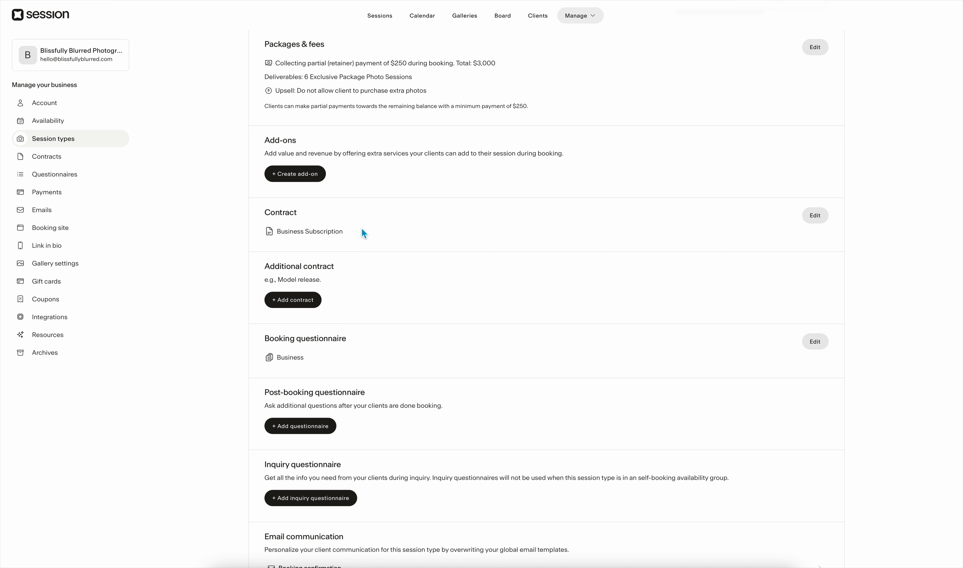
scroll(363, 306, down, 3)
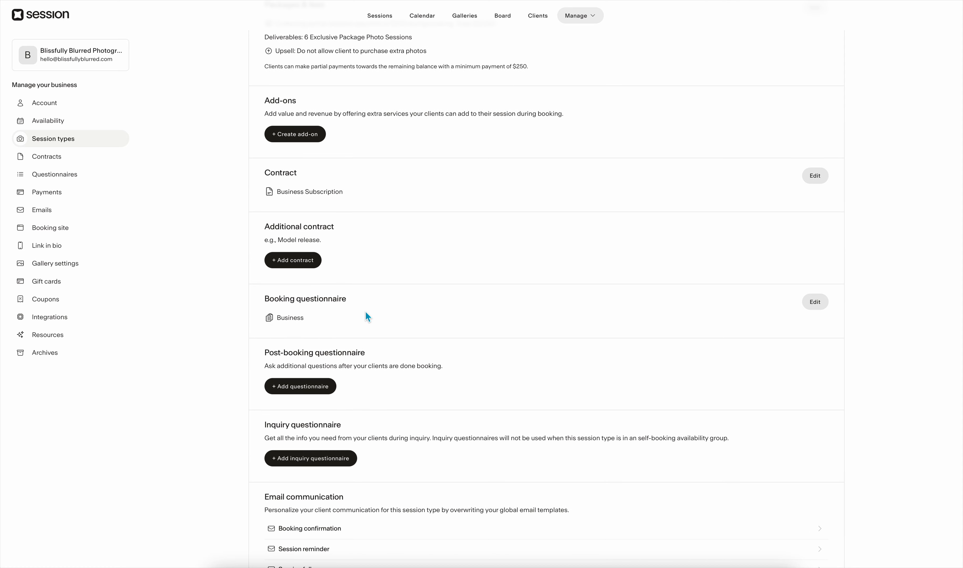
scroll(528, 319, up, 10)
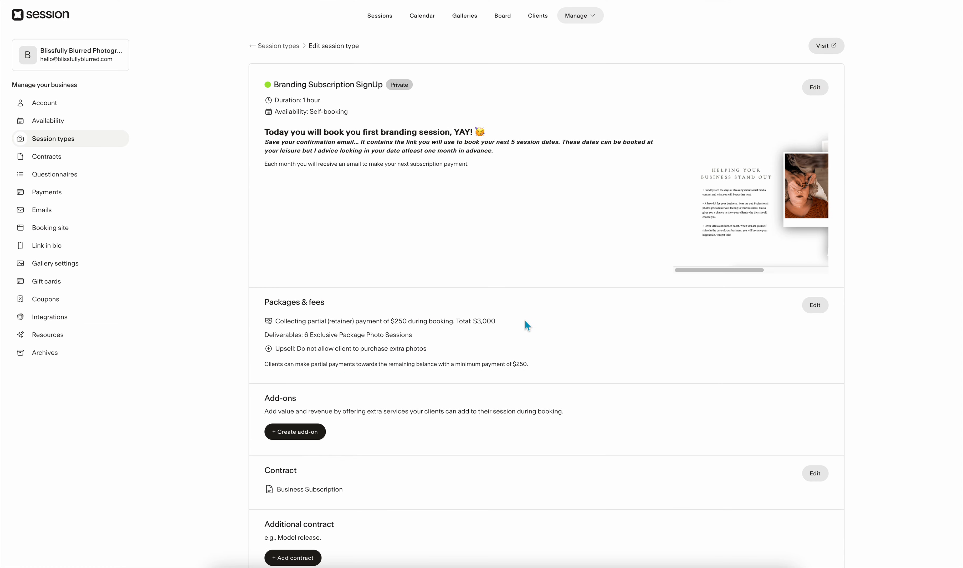
scroll(525, 322, down, 5)
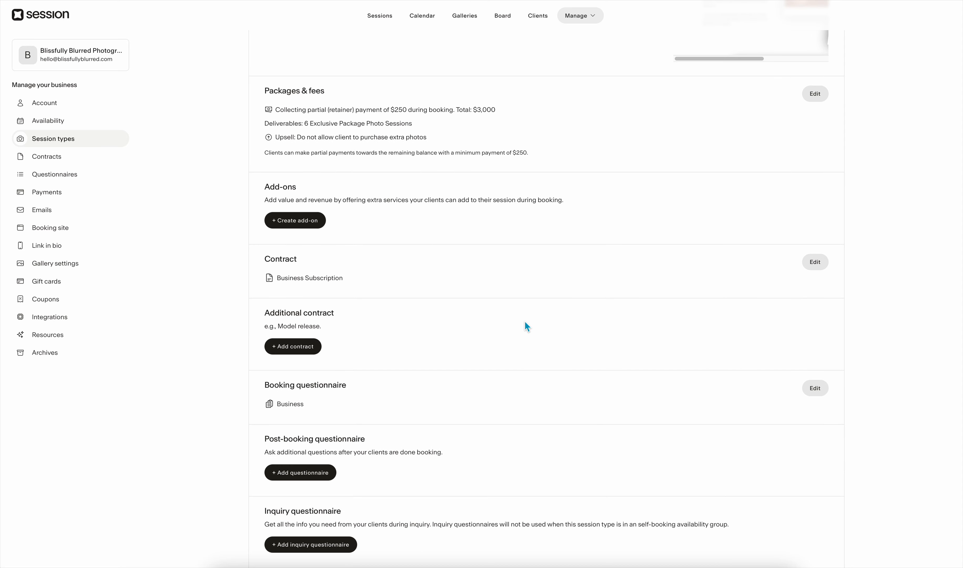
scroll(526, 326, down, 2)
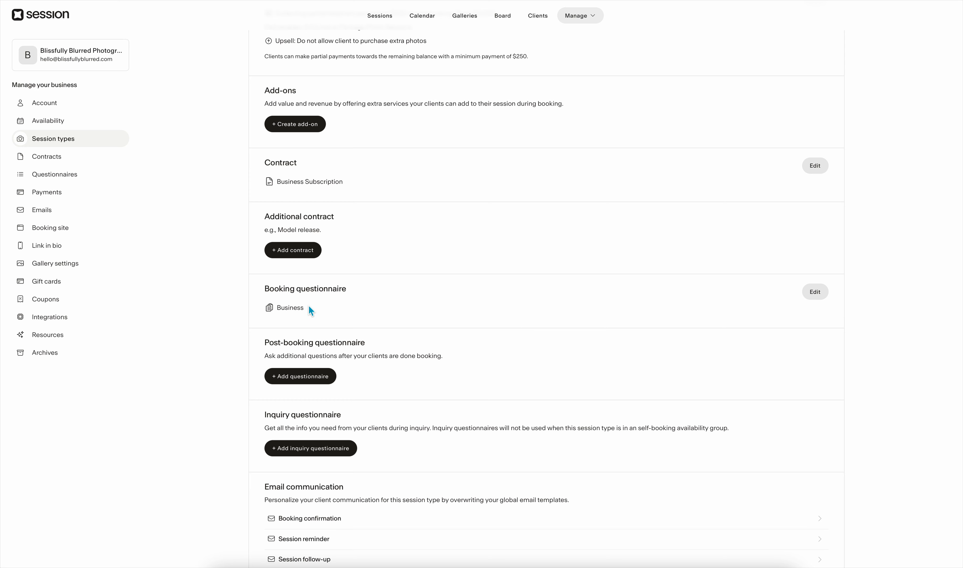
drag(309, 306, 252, 308)
scroll(444, 316, down, 1)
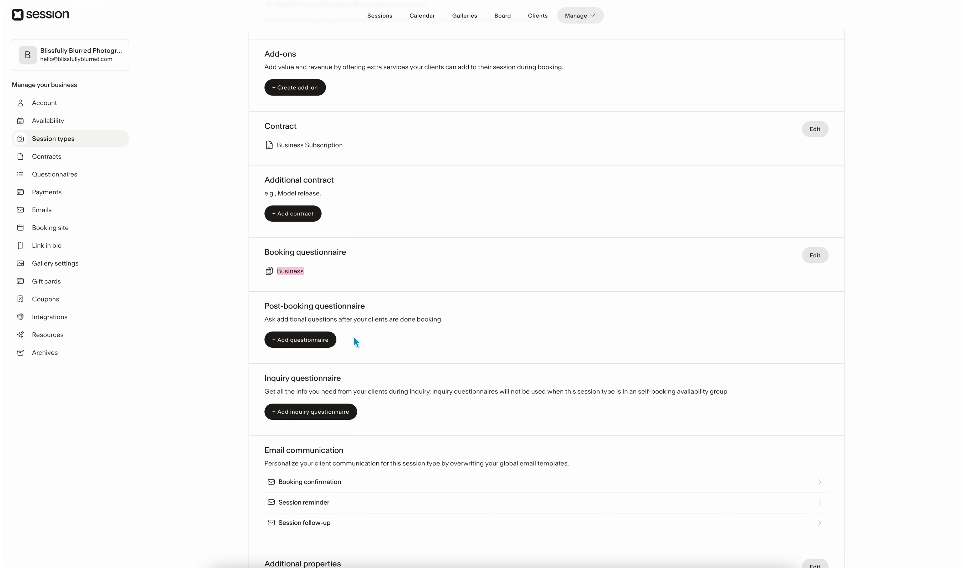
scroll(376, 338, down, 2)
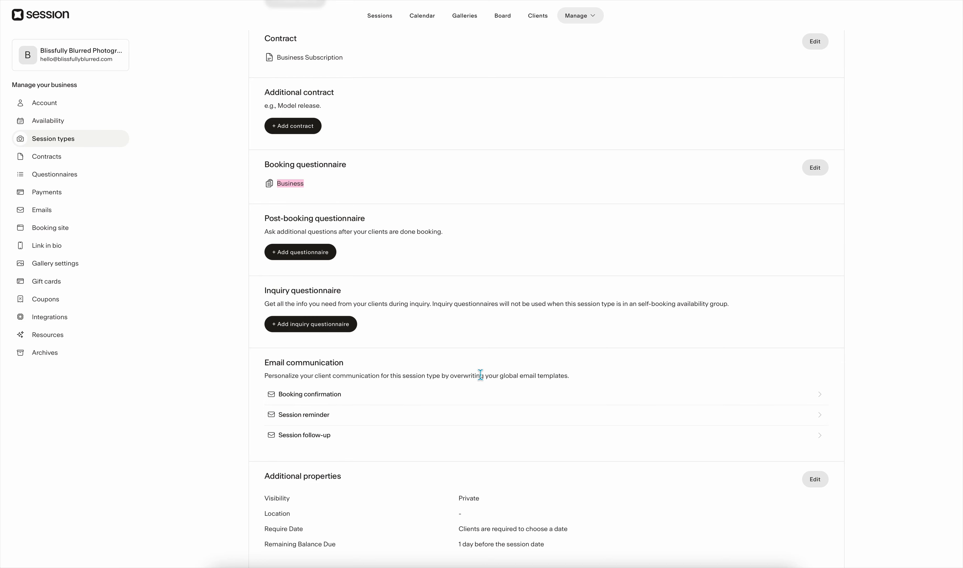
scroll(480, 375, up, 10)
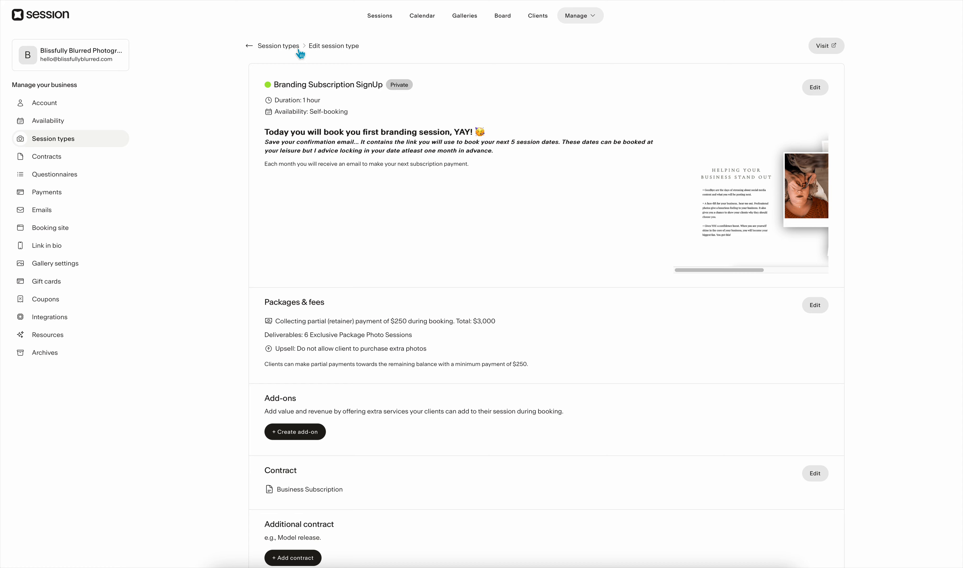
scroll(581, 373, down, 10)
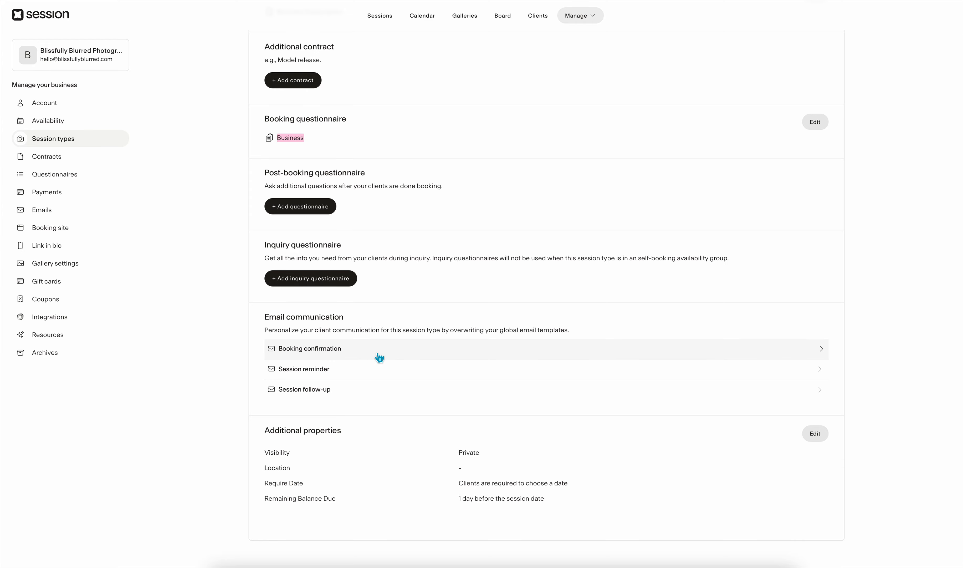
scroll(379, 356, up, 10)
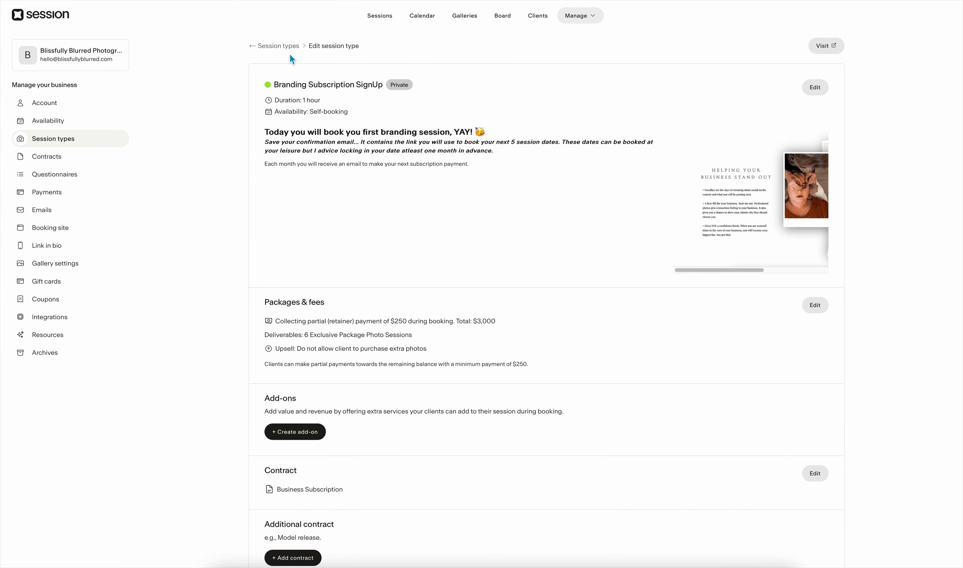
- Return to the list of session types and open the private Branding Session for Subscriptions
click(291, 47)
scroll(554, 406, down, 5)
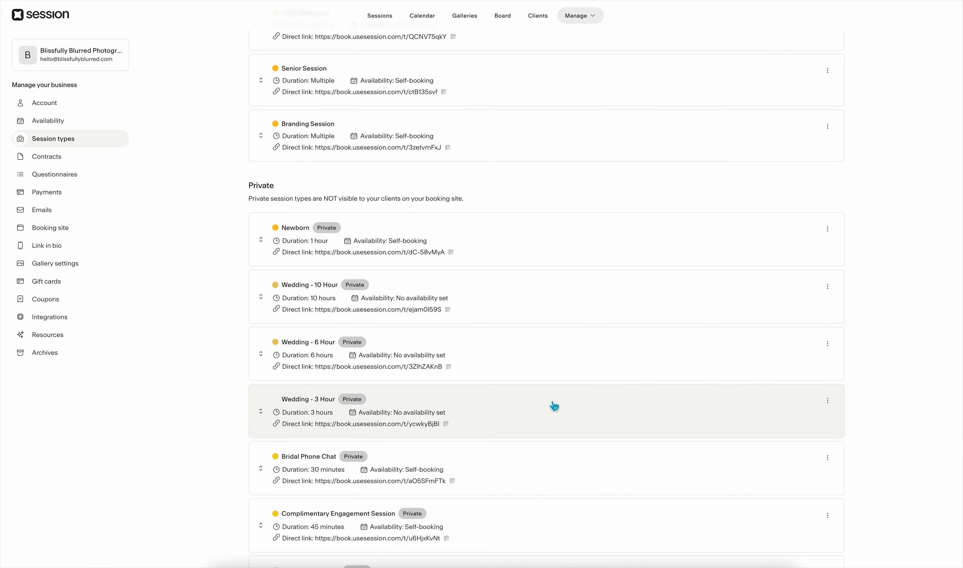
scroll(554, 406, down, 15)
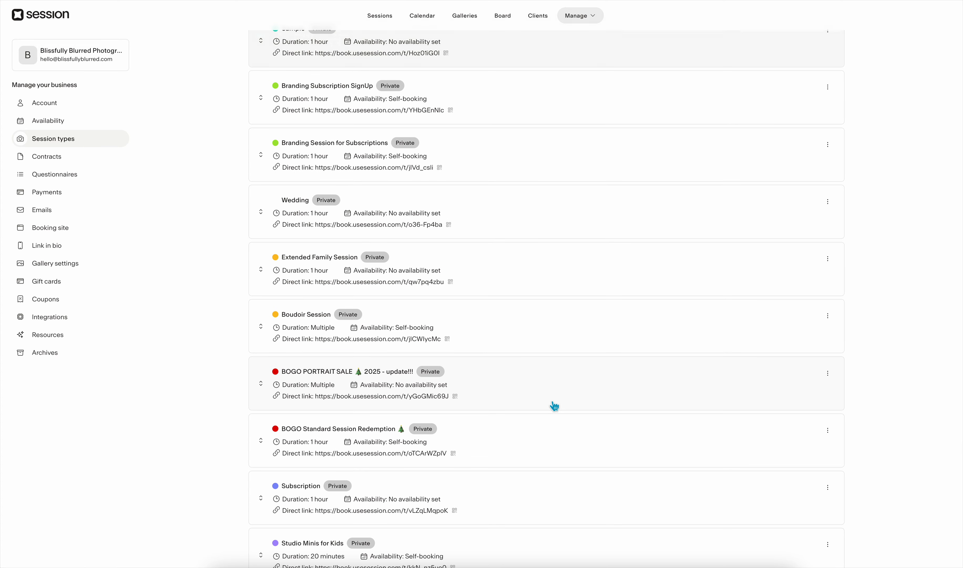
scroll(554, 405, up, 5)
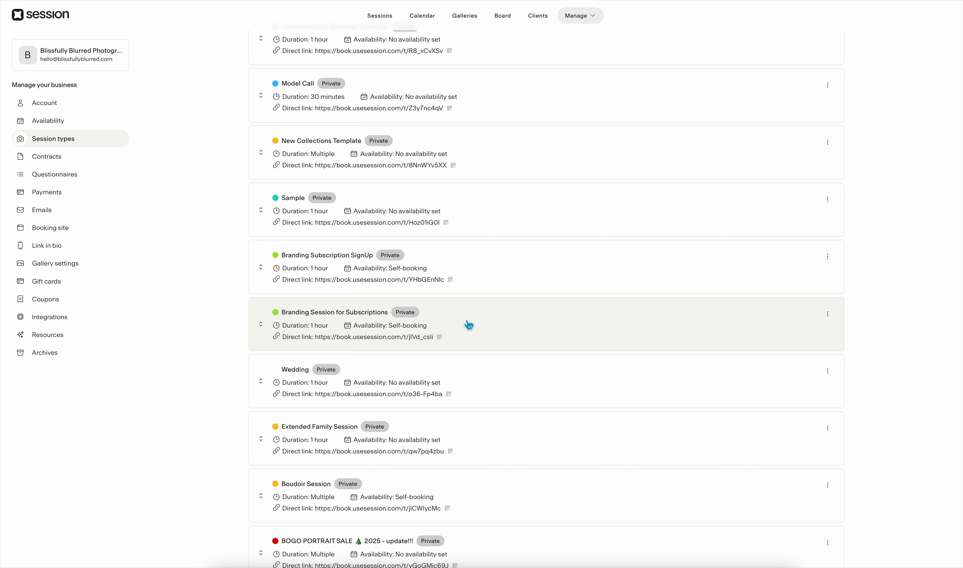
click(446, 324)
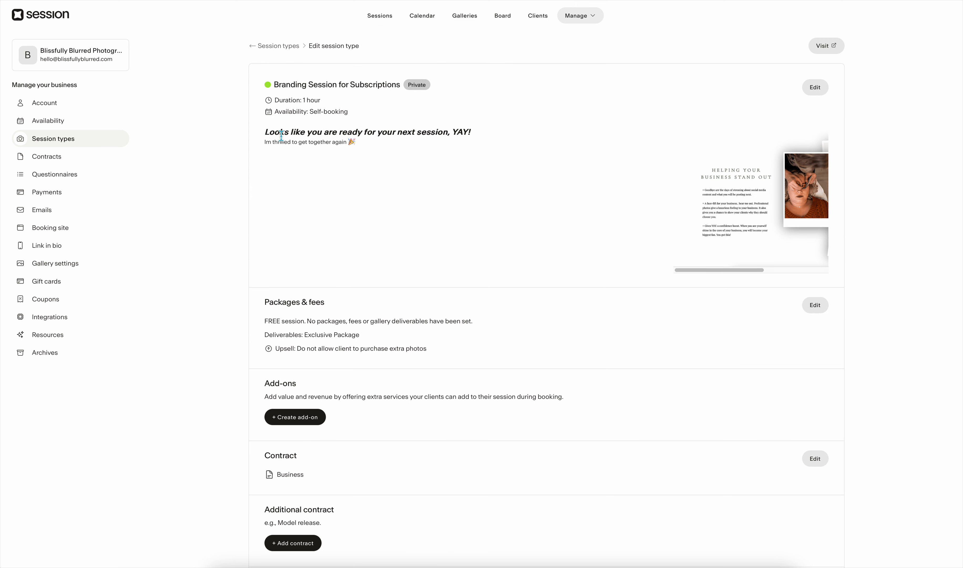
- Examine the follow-up session type's description, add-ons, contract, questionnaires, emails and additional properties
drag(265, 134, 481, 136)
click(522, 136)
scroll(552, 376, down, 3)
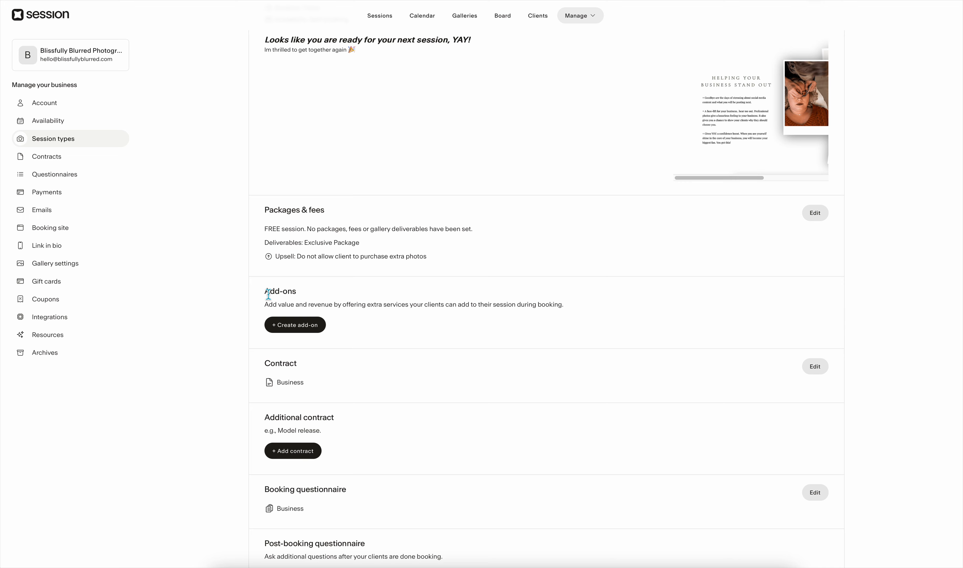
drag(265, 290, 505, 310)
click(594, 314)
scroll(430, 322, down, 2)
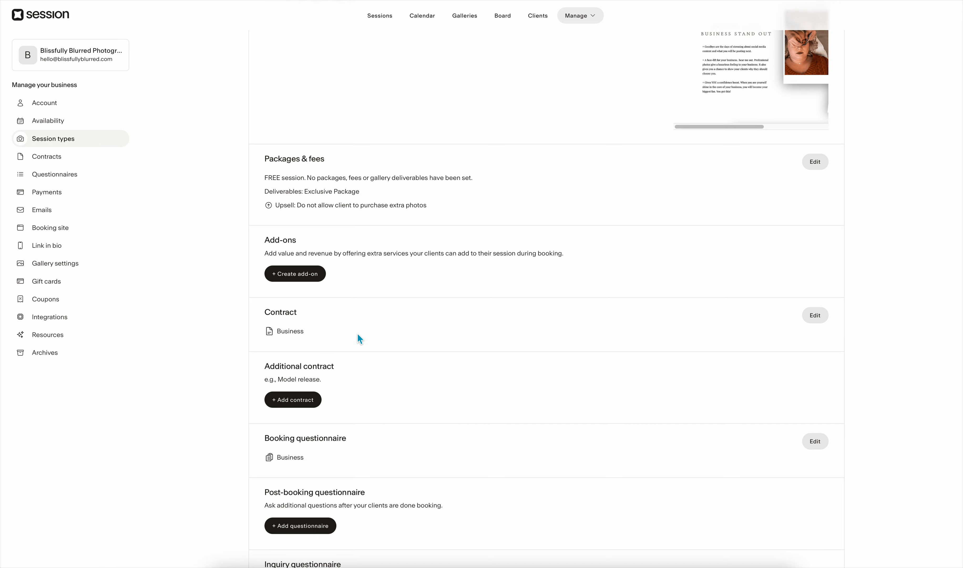
scroll(426, 335, down, 4)
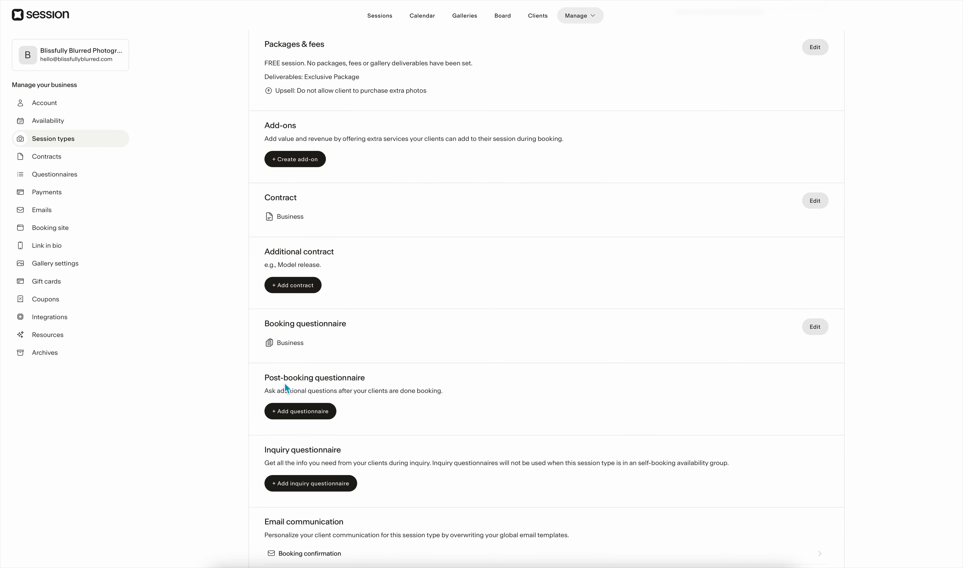
scroll(344, 481, down, 7)
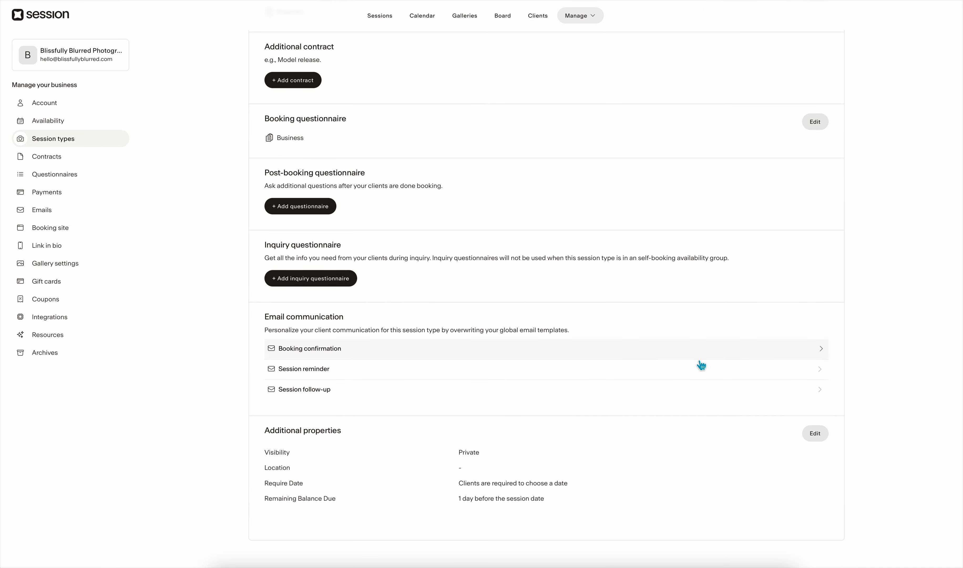
- Review the packages and fees section of the Branding Session for Subscriptions, including its pricing and deliverables
scroll(701, 366, up, 10)
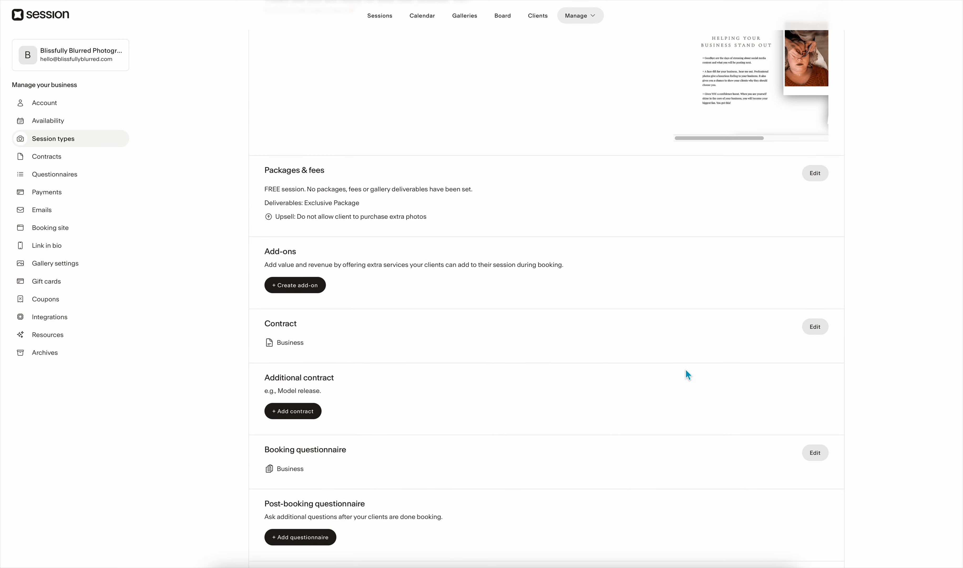
scroll(688, 374, up, 3)
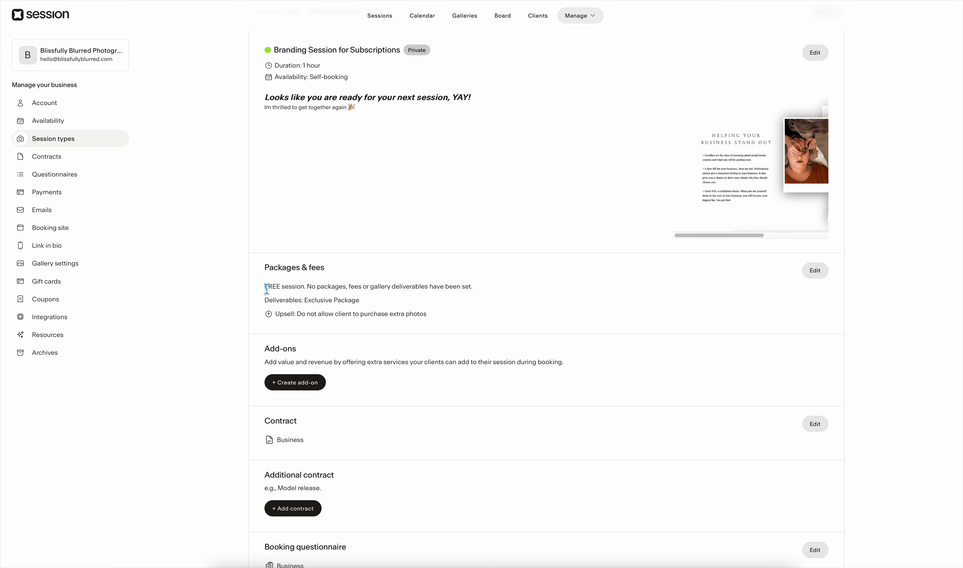
drag(265, 286, 486, 285)
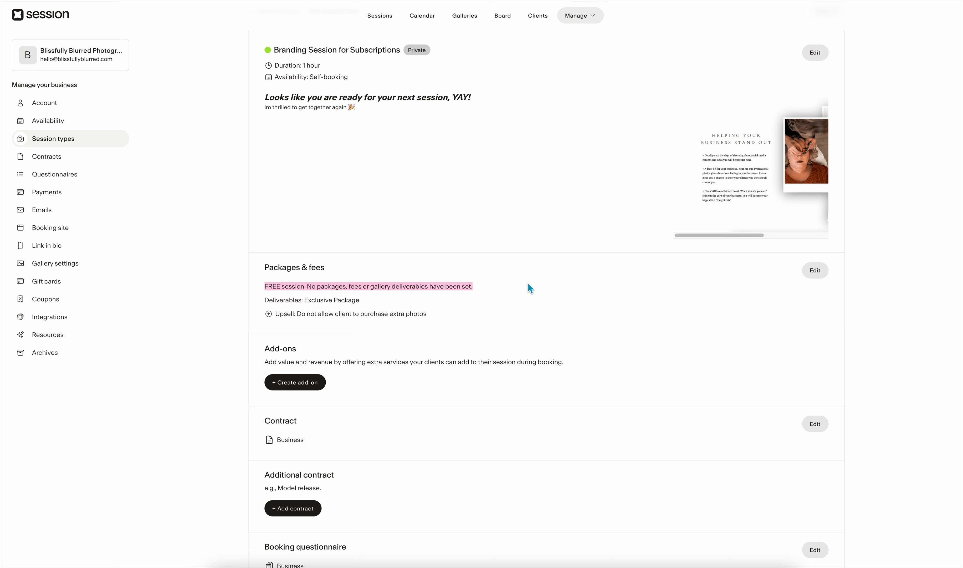
click(485, 294)
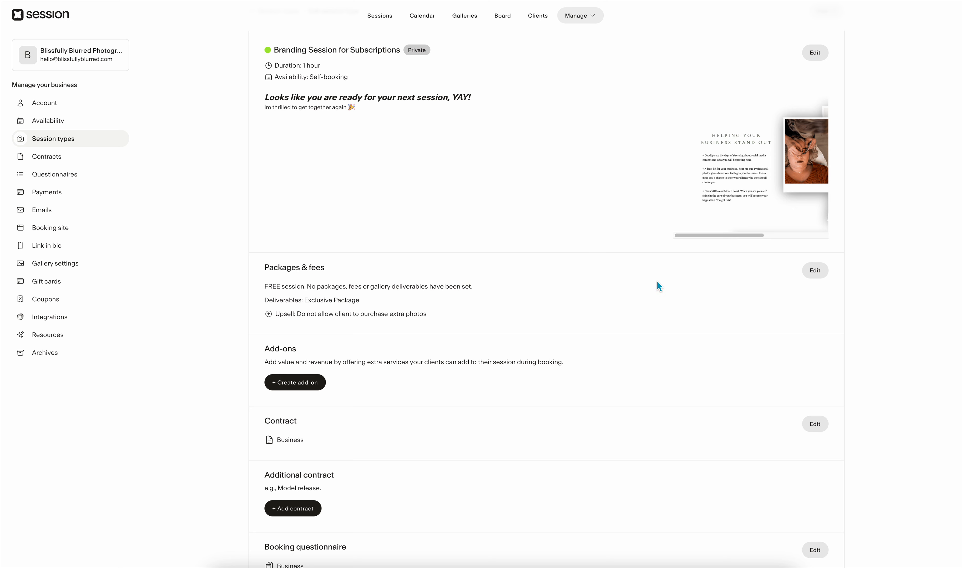
scroll(595, 300, up, 1)
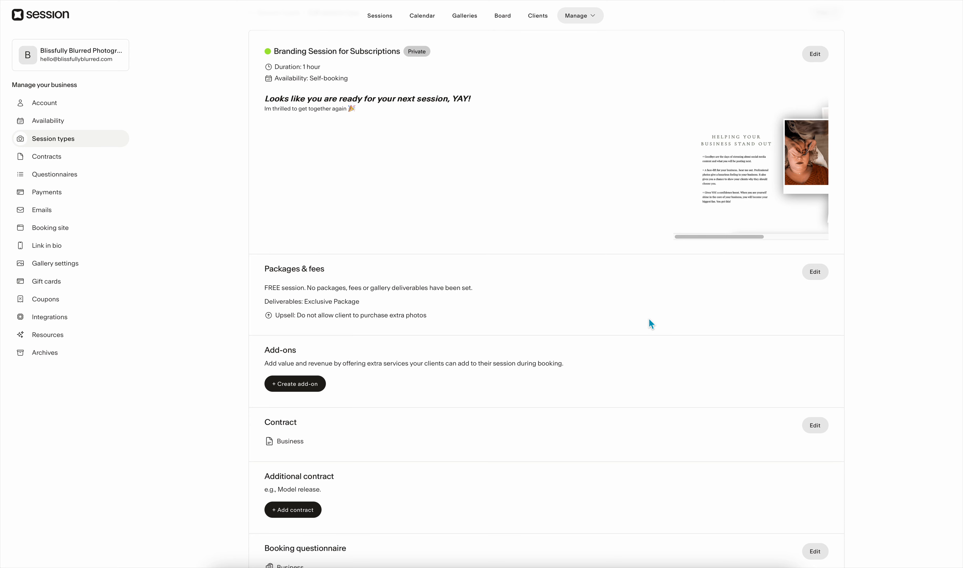
scroll(648, 319, up, 2)
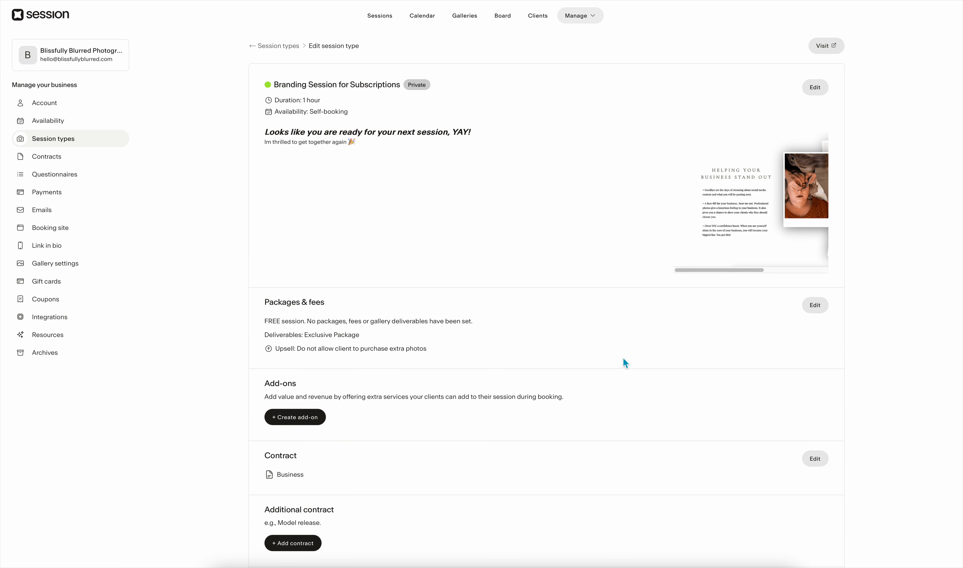